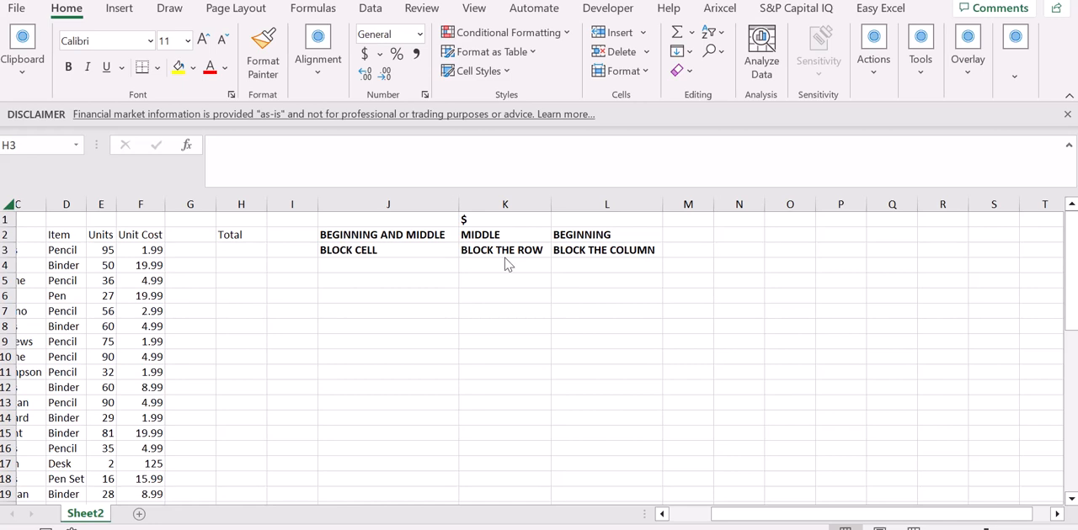
# Step: Enter the formula =E3*F3 in H3 to multiply units by unit cost
pyautogui.click(235, 249)
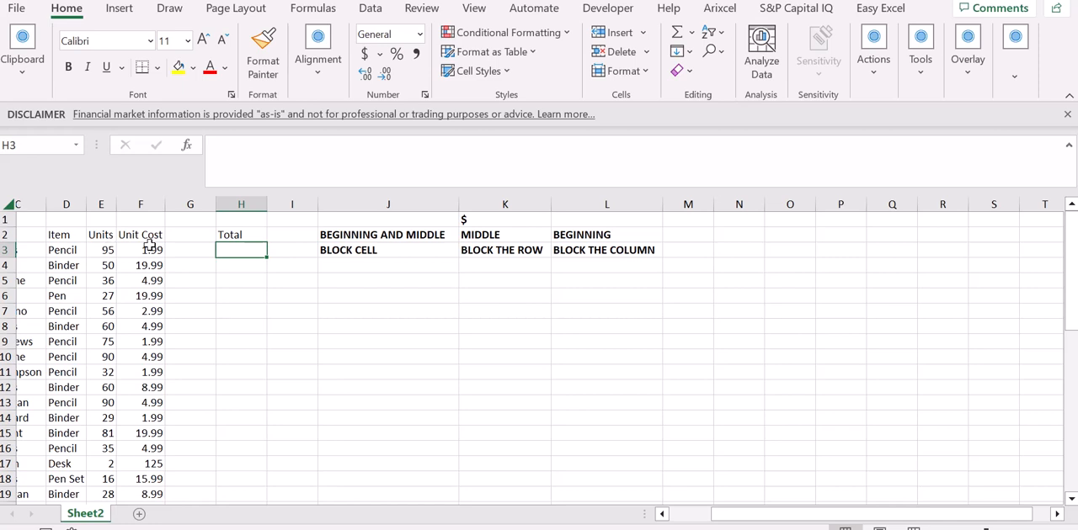
pyautogui.write('=')
pyautogui.press('Left')
pyautogui.press('Left')
pyautogui.press('Left')
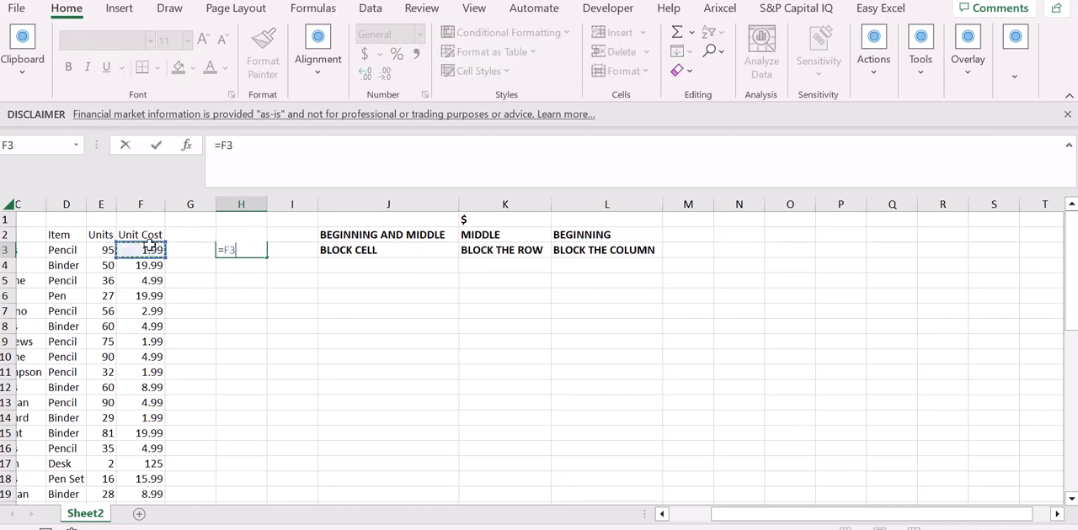
pyautogui.write('*')
pyautogui.press('Left')
pyautogui.press('Left')
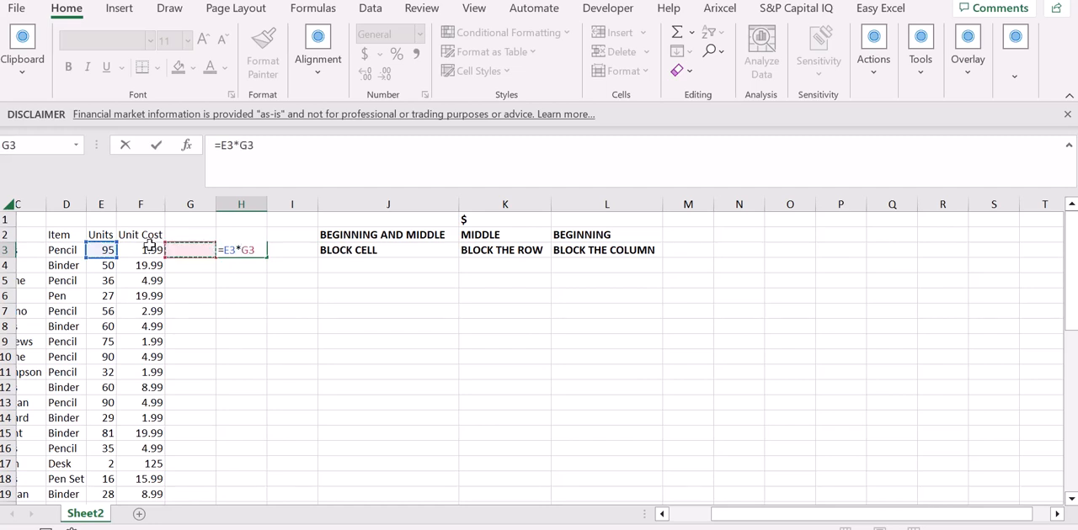
pyautogui.hotkey('ctrl', 'Return')
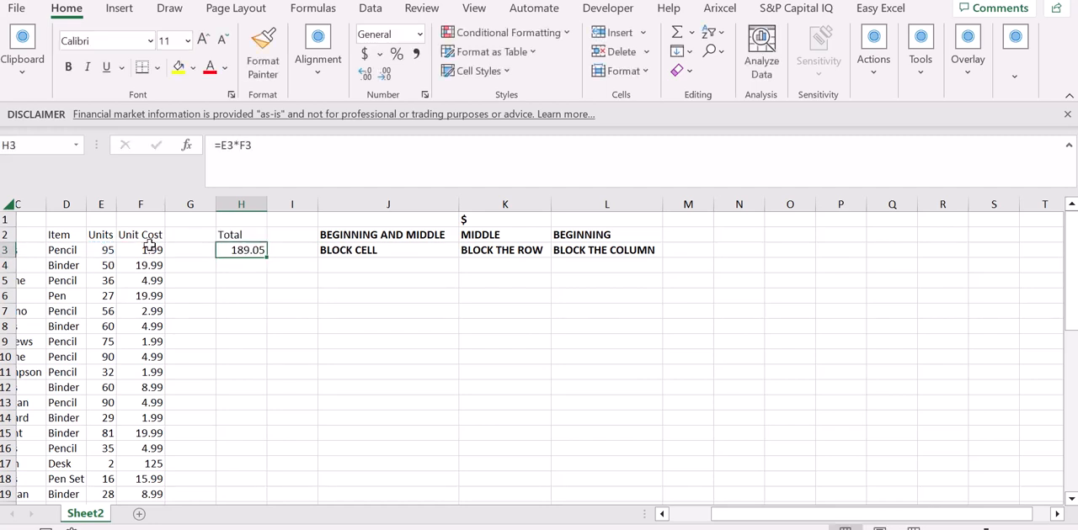
# Step: Copy the H3 formula across to I3 and down to H4
pyautogui.hotkey('shift', 'Right')
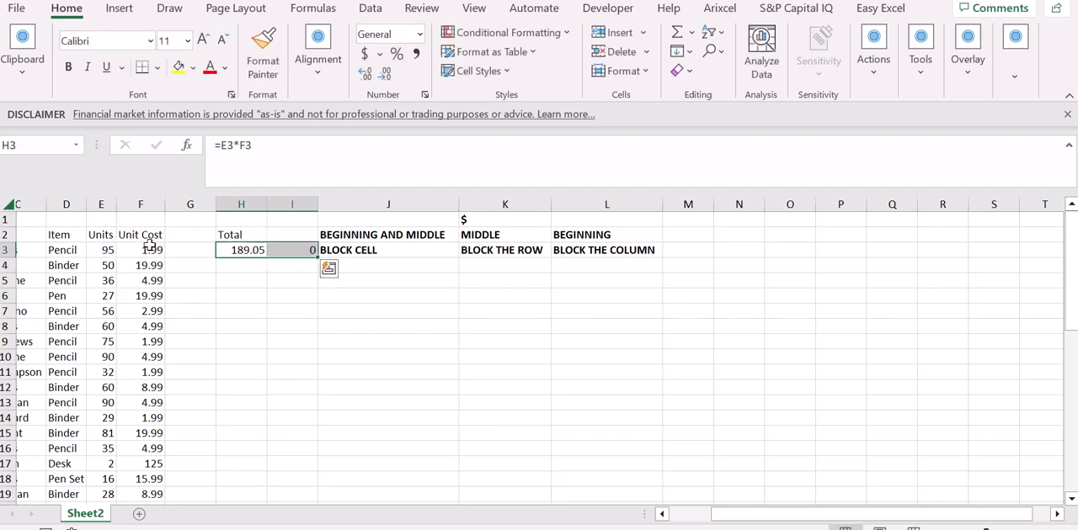
pyautogui.press('Left')
pyautogui.press('Right')
pyautogui.press('Right')
pyautogui.press('Left')
pyautogui.press('Down')
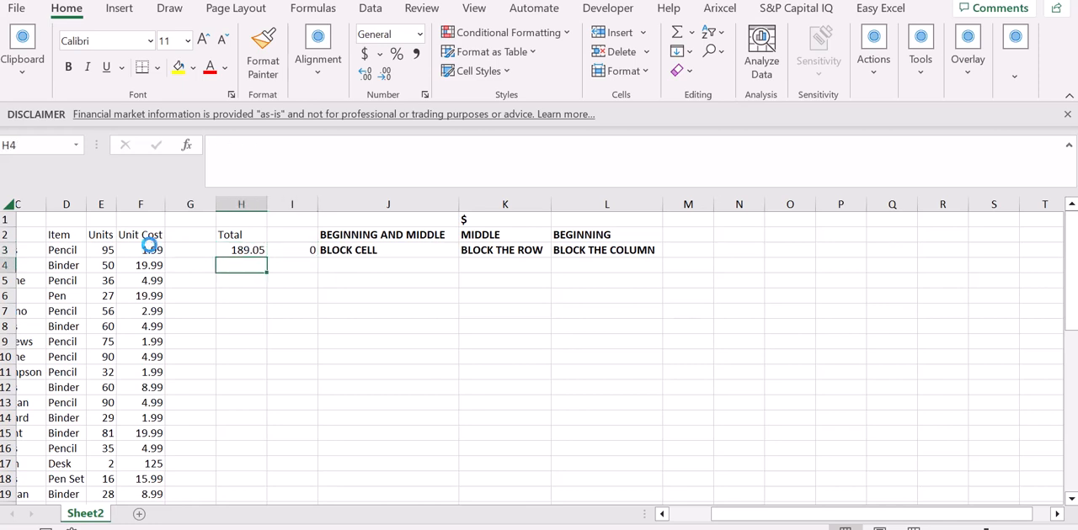
pyautogui.hotkey('ctrl', 'd')
# Step: Inspect the cell references in the copied formulas in I3 and H4, leaving both formulas as they are
pyautogui.press('Up')
pyautogui.press('Right')
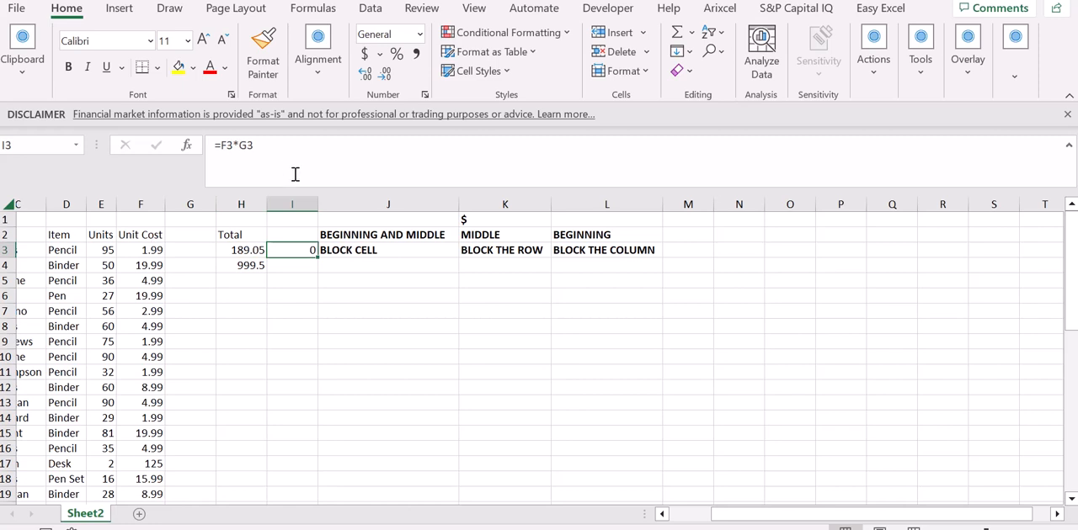
pyautogui.click(295, 174)
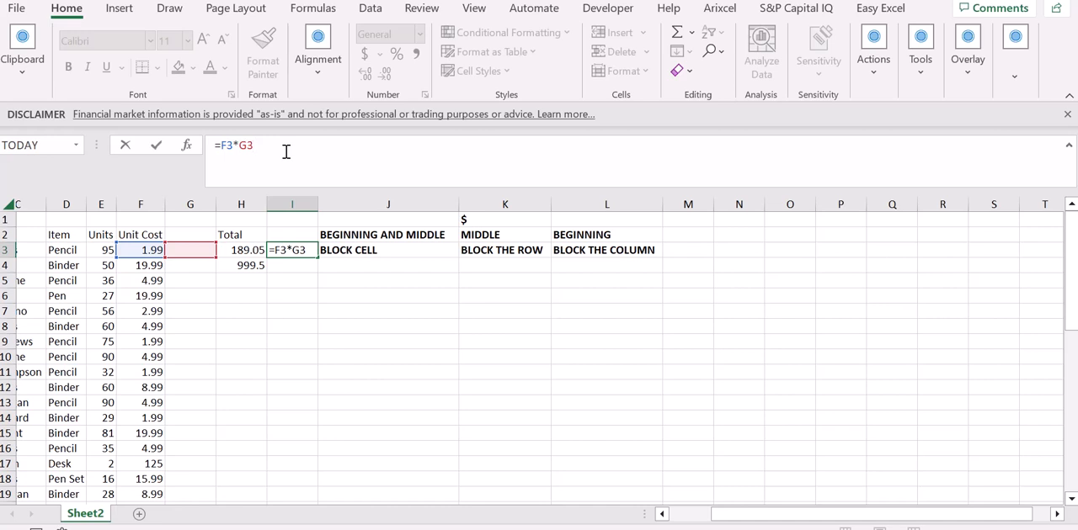
pyautogui.hotkey('ctrl', 'Return')
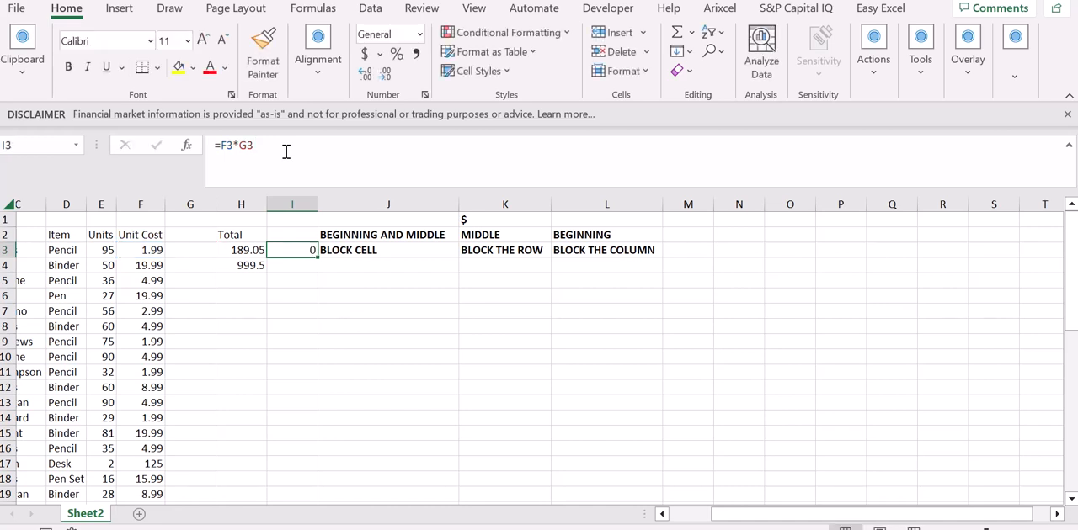
pyautogui.press('Left')
pyautogui.press('Down')
pyautogui.click(286, 151)
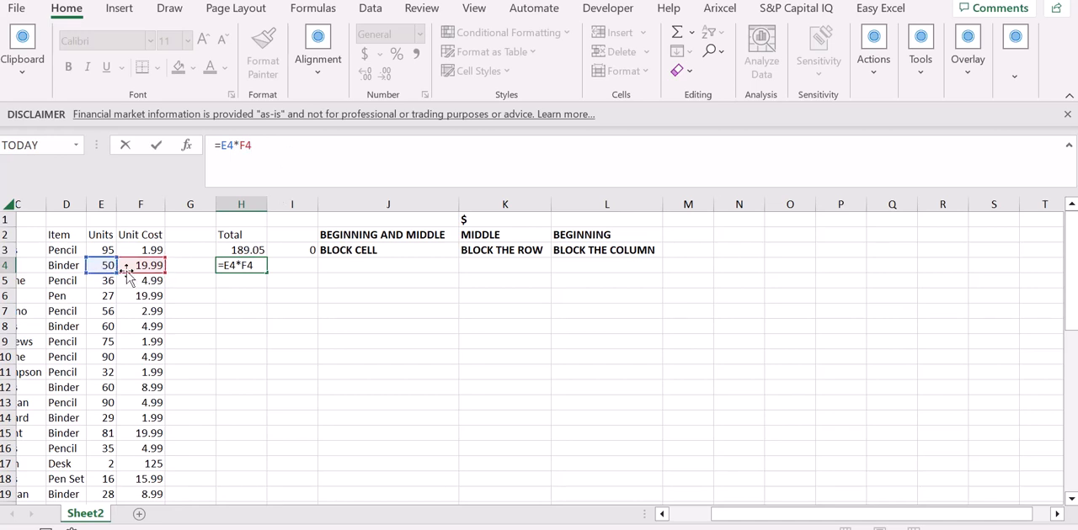
pyautogui.hotkey('ctrl', 'Return')
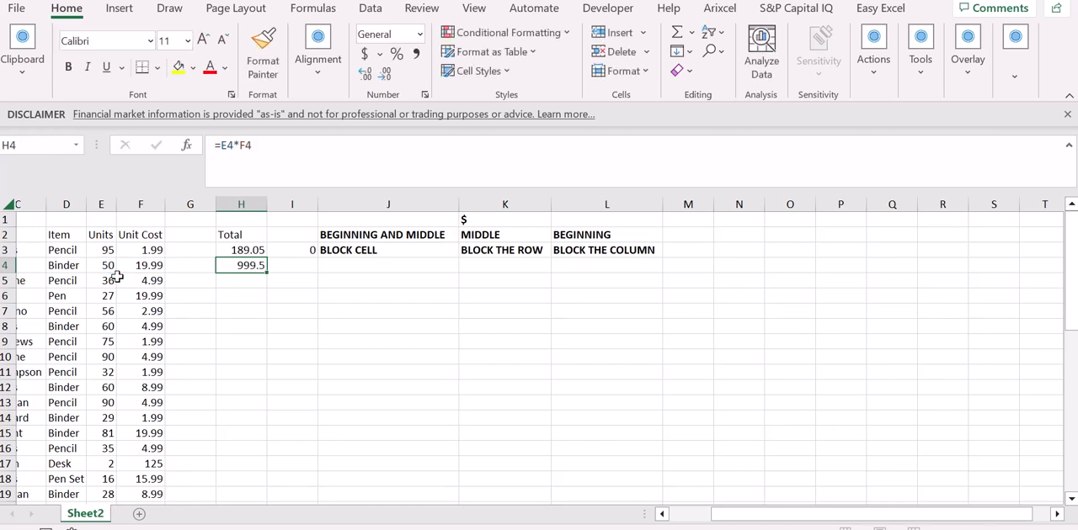
# Step: Make the E3 reference in H3 fully absolute so the formula is =$E$3*F3
pyautogui.press('Up')
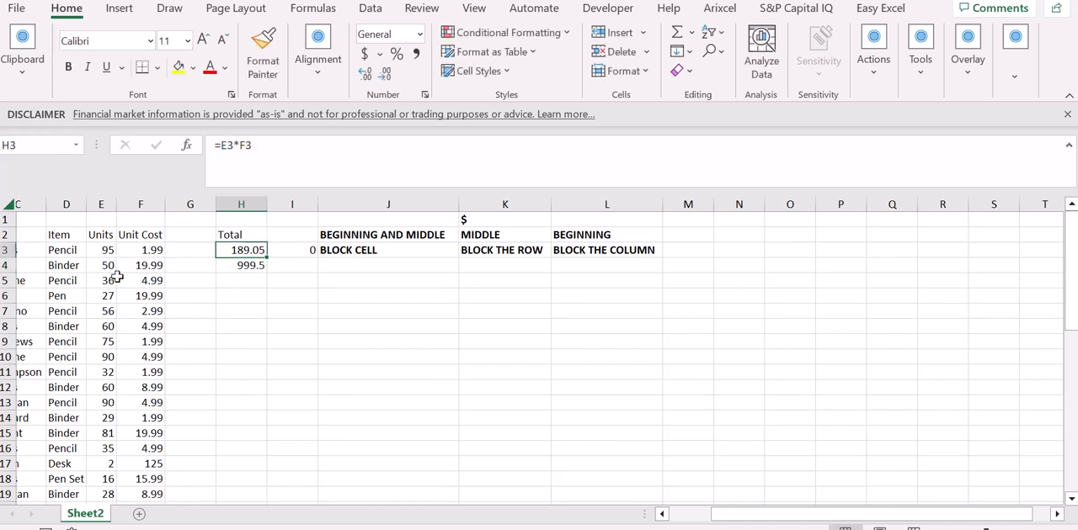
pyautogui.click(261, 271)
pyautogui.press('Up')
pyautogui.click(233, 146)
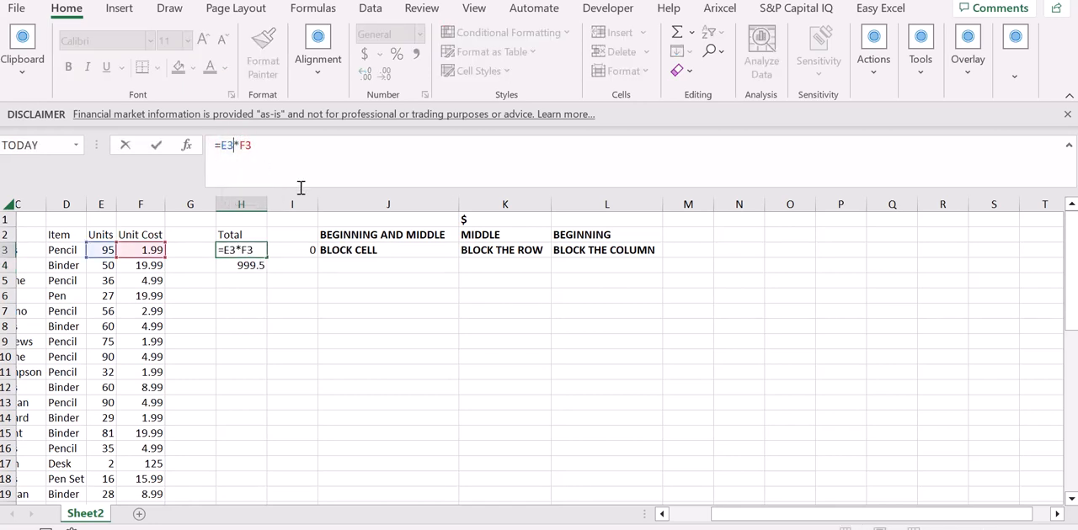
pyautogui.press('F4')
pyautogui.press('Return')
# Step: Fill the absolute-reference formula from H3 down to H4 and across to I3
pyautogui.press('Up')
pyautogui.hotkey('shift', 'Down')
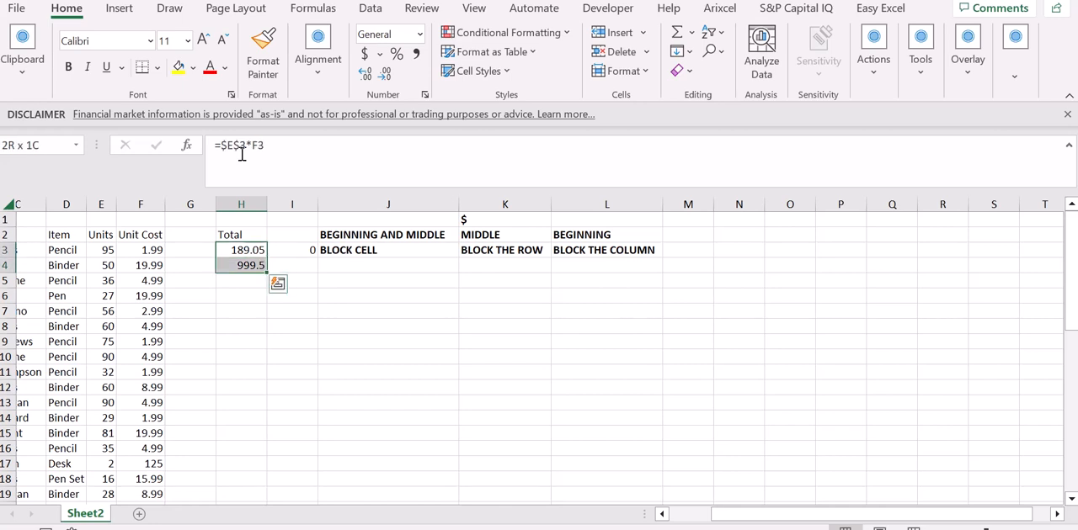
pyautogui.hotkey('ctrl', 'd')
pyautogui.press('Up')
pyautogui.press('Right')
pyautogui.press('Down')
pyautogui.press('Left')
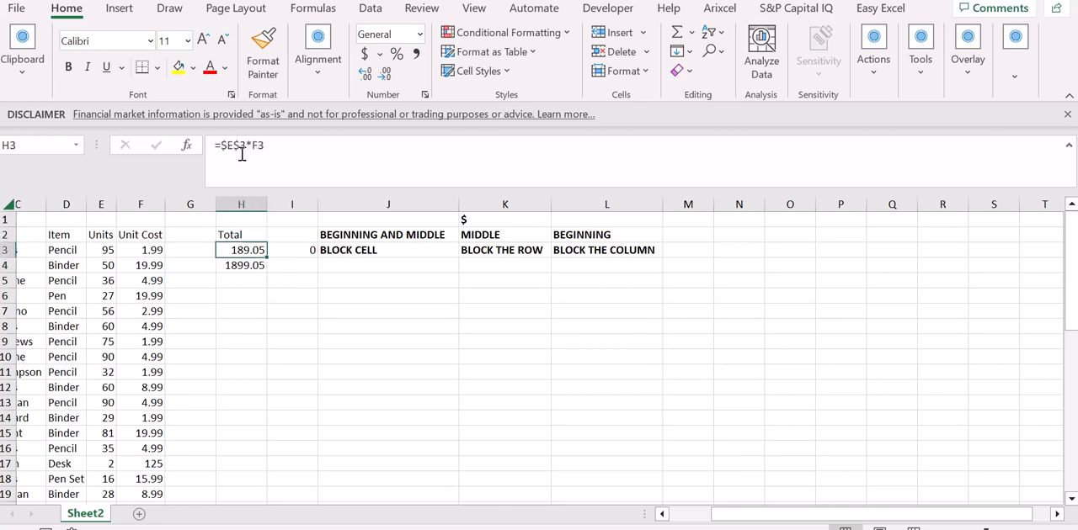
pyautogui.hotkey('shift', 'Right')
pyautogui.hotkey('shift', 'Left')
# Step: Check which cells the formulas in I3 and H4 refer to with $E$3 locked
pyautogui.press('Right')
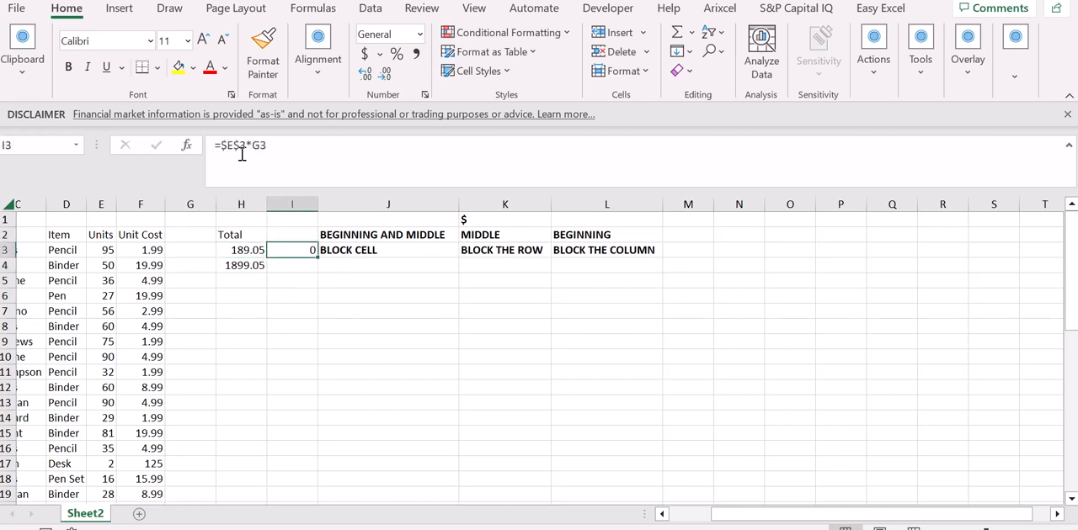
pyautogui.press('F2')
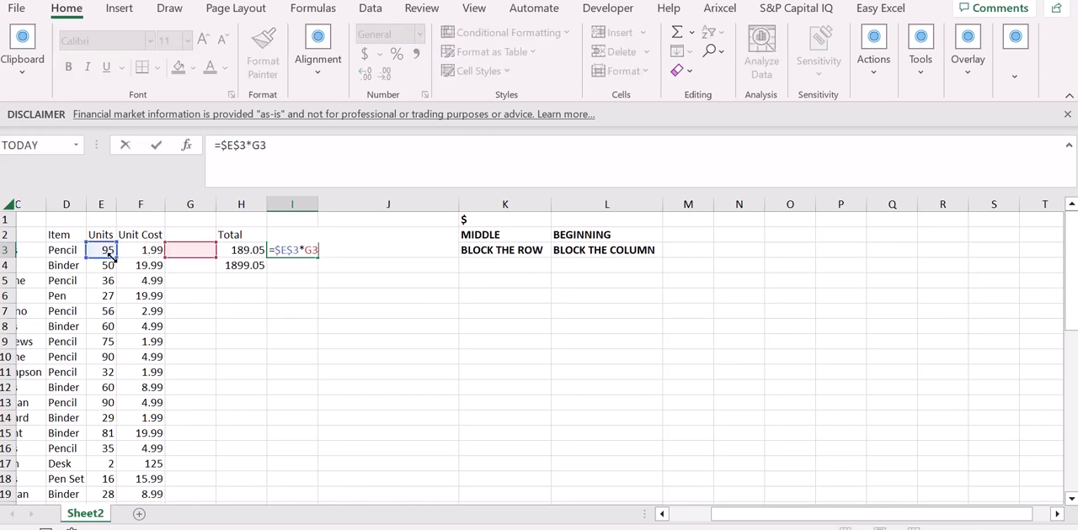
pyautogui.hotkey('ctrl', 'Return')
pyautogui.click(218, 264)
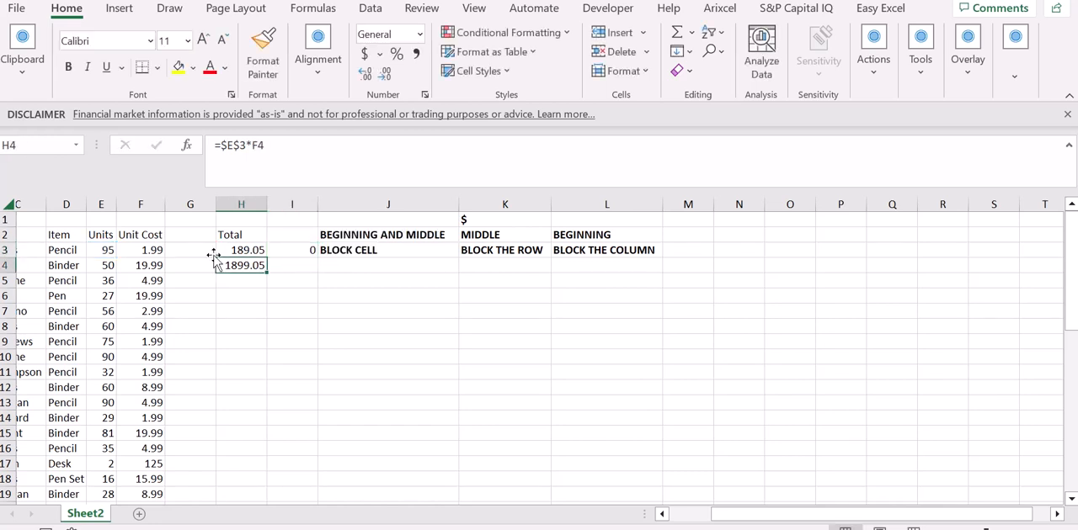
pyautogui.doubleClick(218, 263)
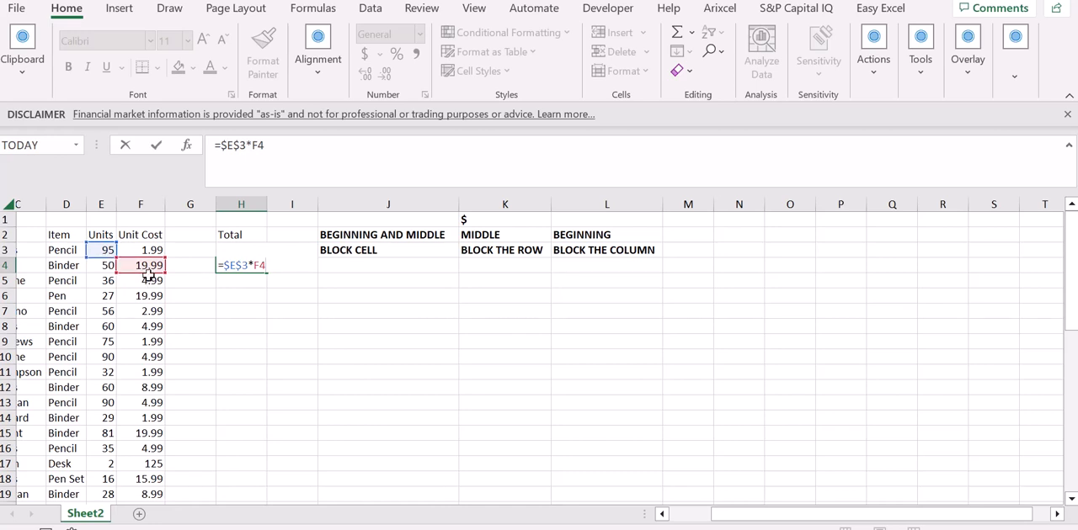
pyautogui.hotkey('ctrl', 'Return')
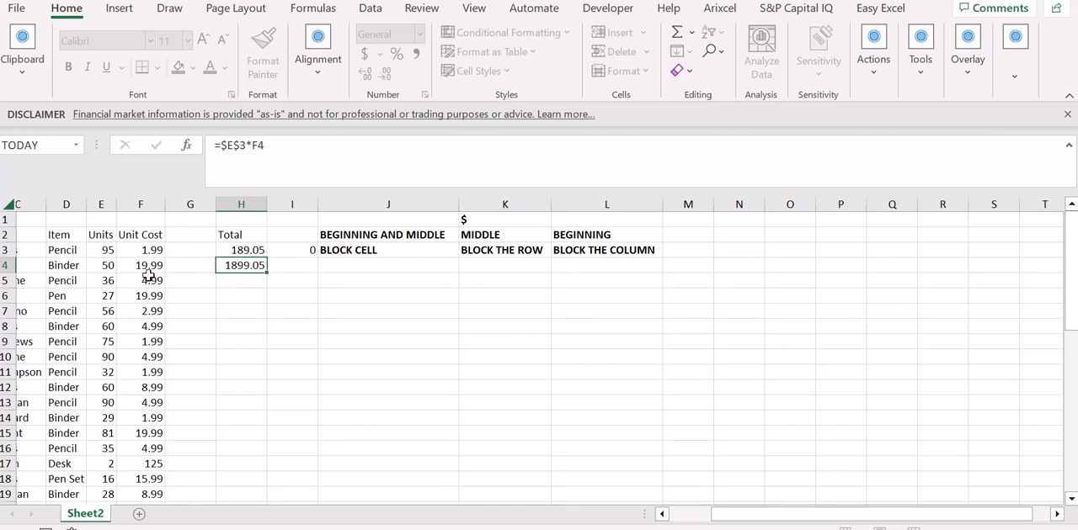
# Step: Lock only the row of the units reference in H3 so the formula is =E$3*F3
pyautogui.press('Up')
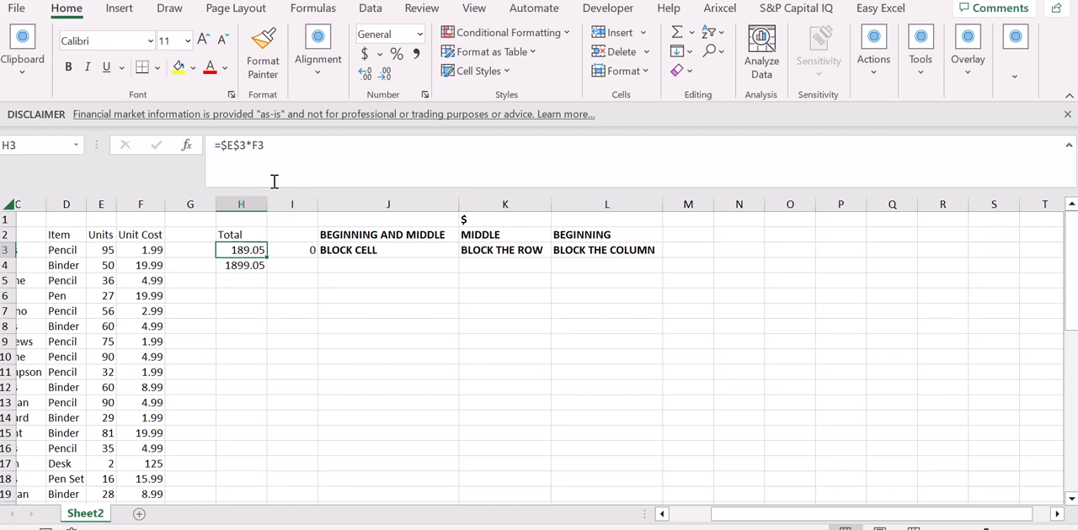
pyautogui.click(235, 149)
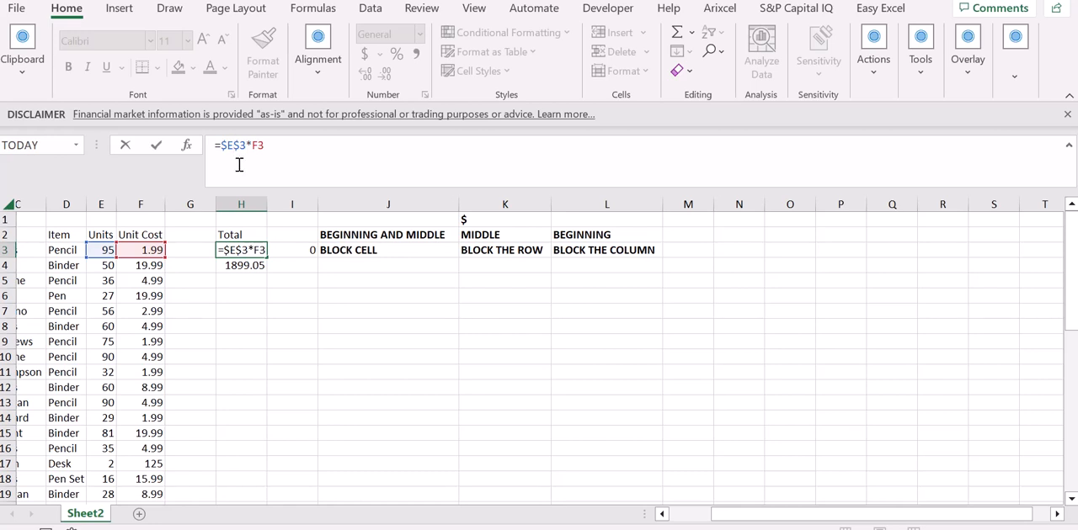
pyautogui.press('F4')
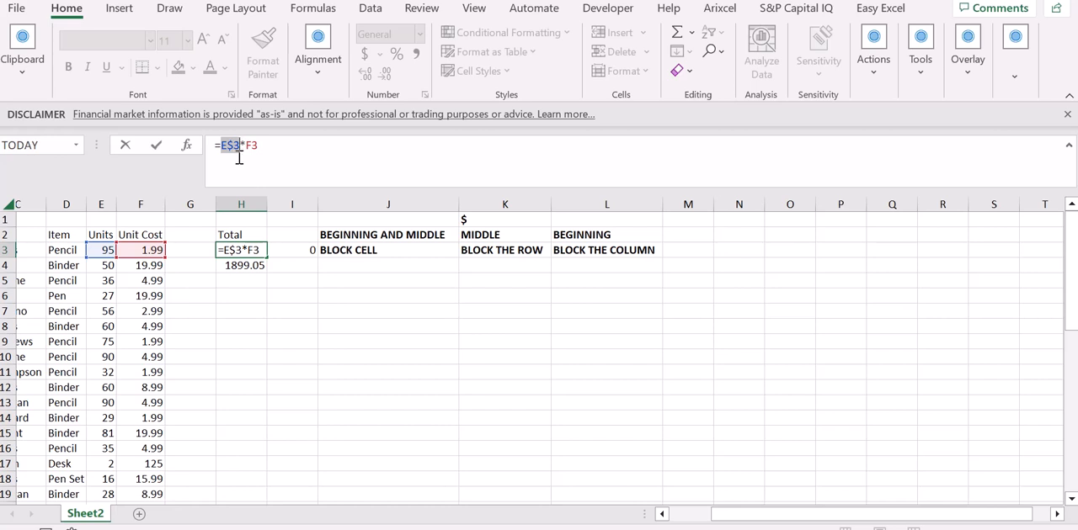
pyautogui.hotkey('ctrl', 'Return')
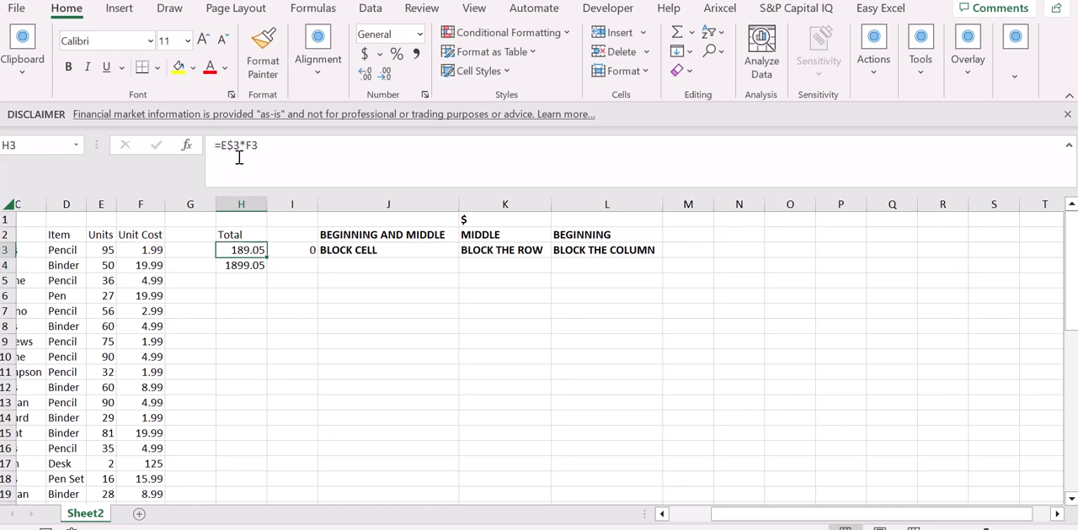
# Step: Fill the row-locked formula from H3 across to I3 and down to H4
pyautogui.hotkey('shift', 'Right')
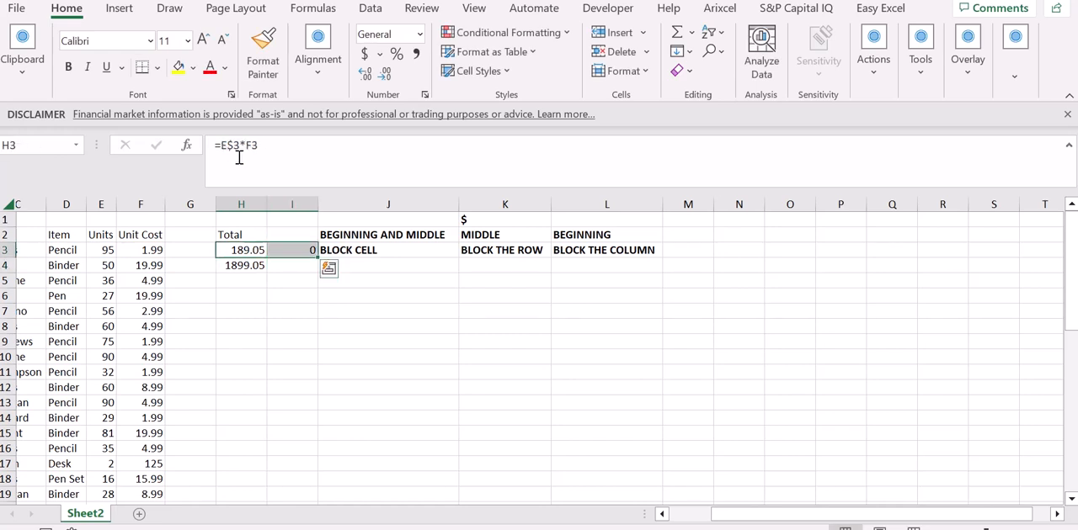
pyautogui.press('Down')
pyautogui.press('Left')
pyautogui.press('Right')
pyautogui.hotkey('ctrl', 'd')
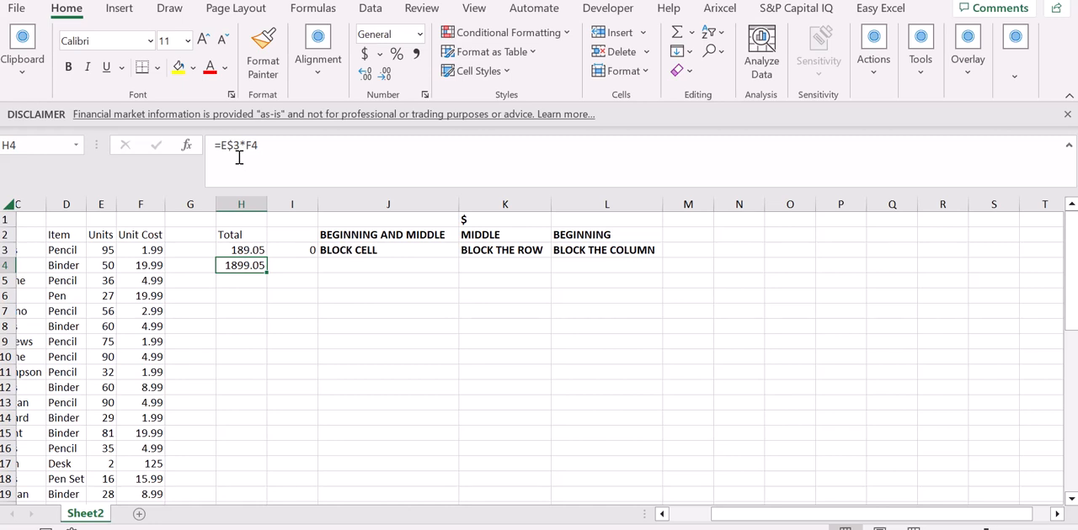
# Step: Examine how the row-locked reference behaves in the copied formulas in I3 and H4
pyautogui.press('Up')
pyautogui.press('Right')
pyautogui.click(300, 160)
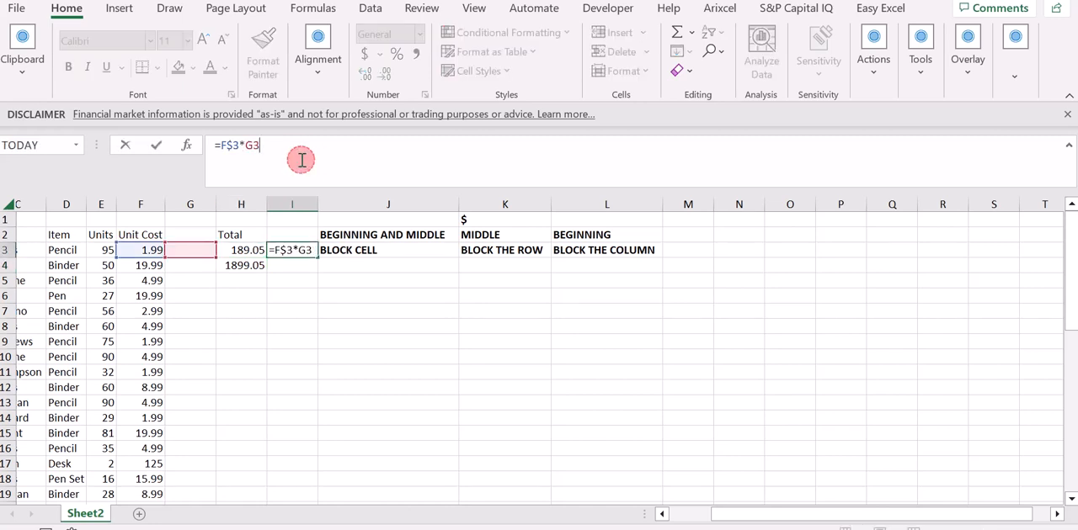
pyautogui.click(300, 160)
pyautogui.press('Escape')
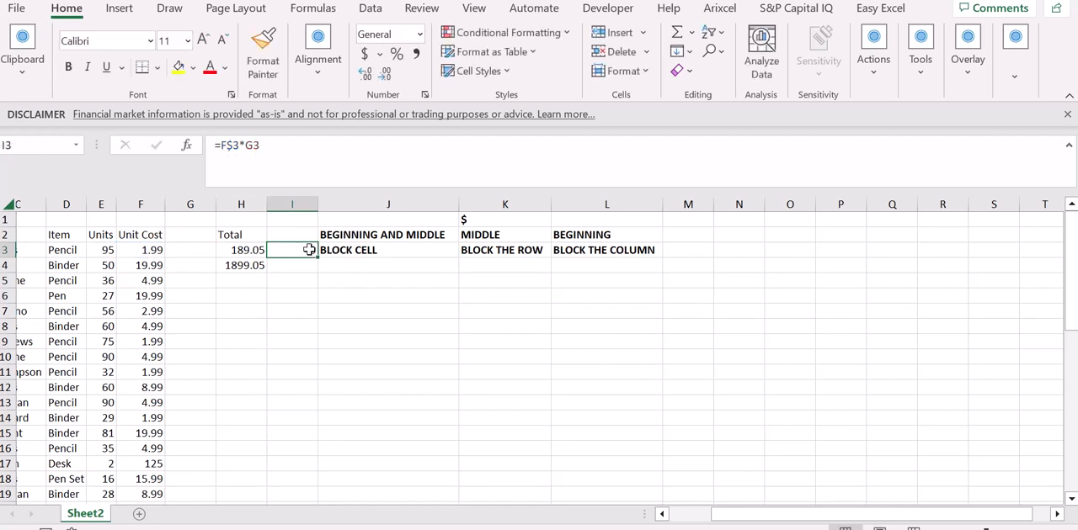
pyautogui.press('Left')
pyautogui.press('Down')
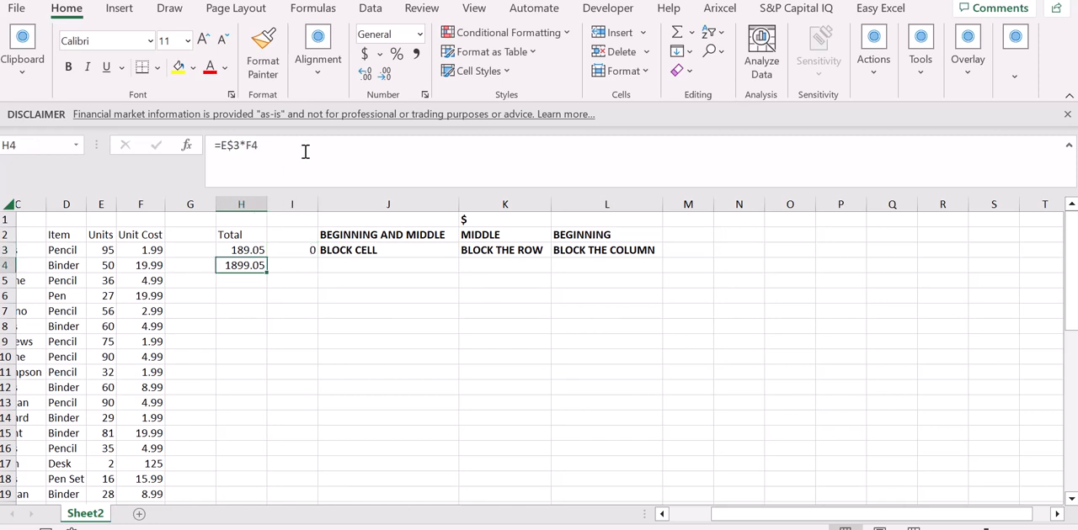
pyautogui.click(304, 153)
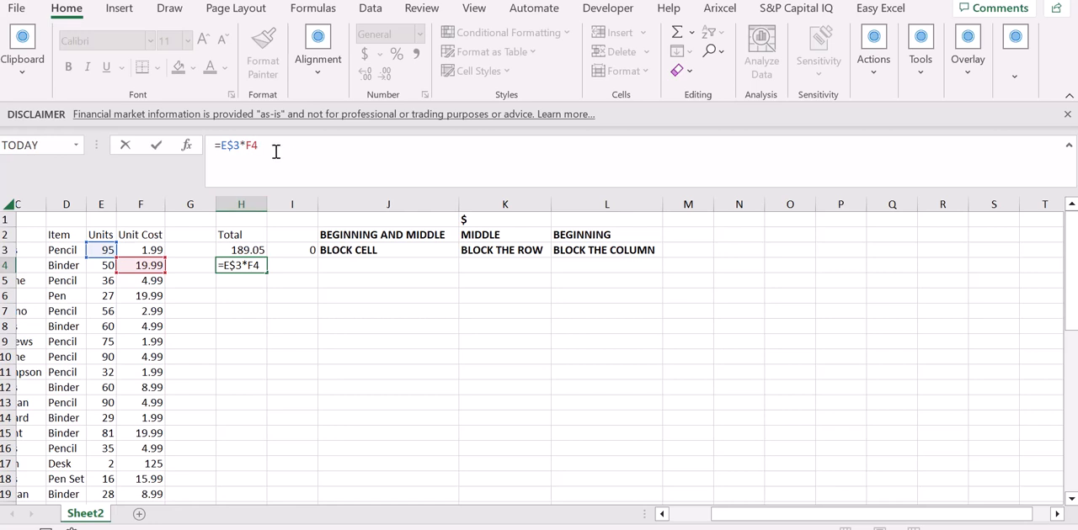
pyautogui.hotkey('ctrl', 'Return')
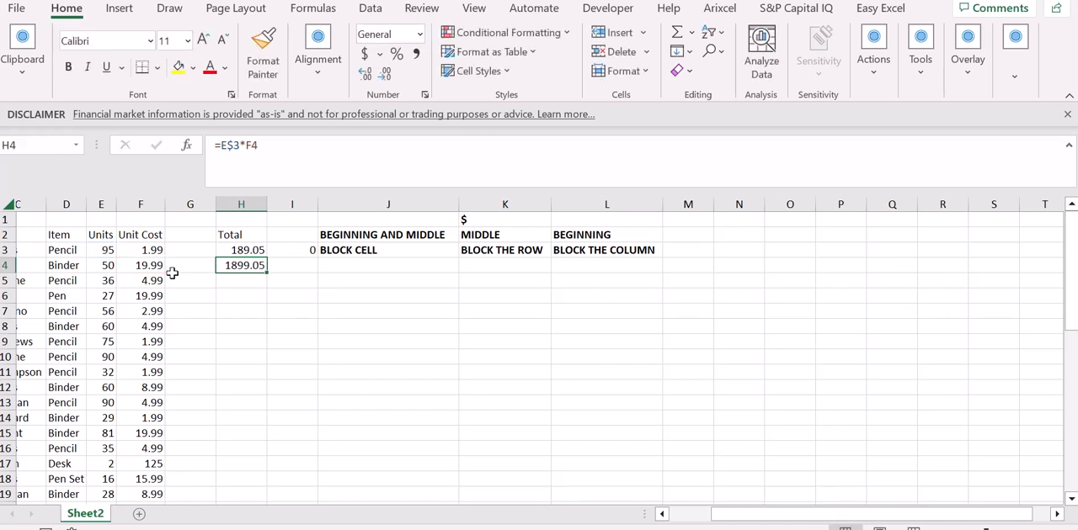
# Step: Lock only the column of the units reference in H3 so the formula is =$E3*F3
pyautogui.press('Up')
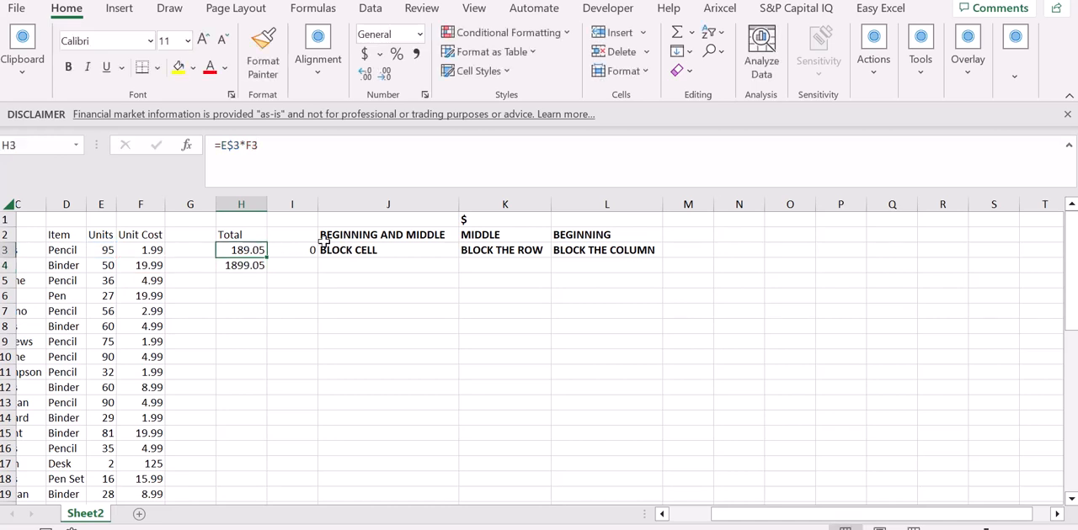
pyautogui.click(229, 150)
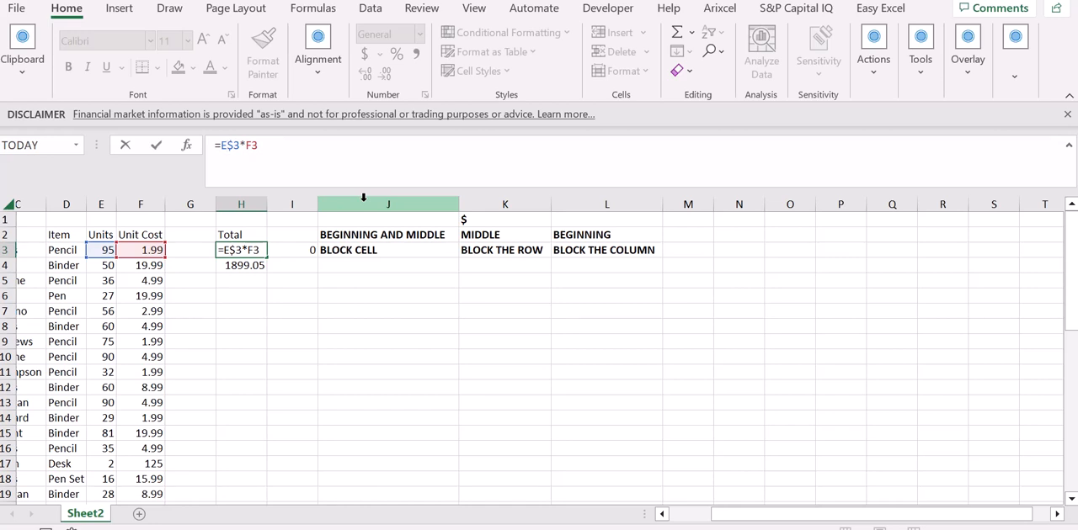
pyautogui.press('F4')
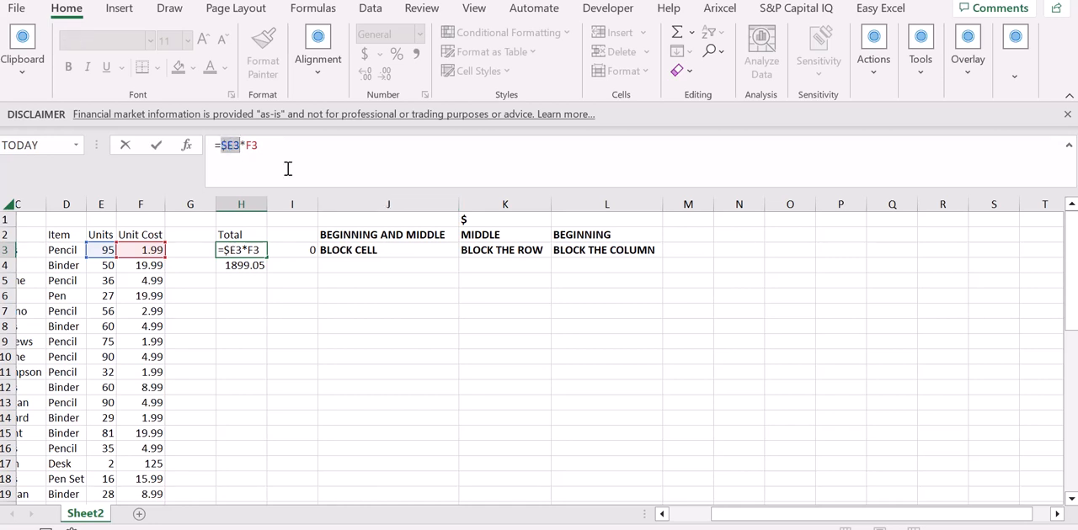
pyautogui.hotkey('ctrl', 'Return')
# Step: Fill the column-locked formula from H3 across to I3 and down to H4
pyautogui.hotkey('shift', 'Right')
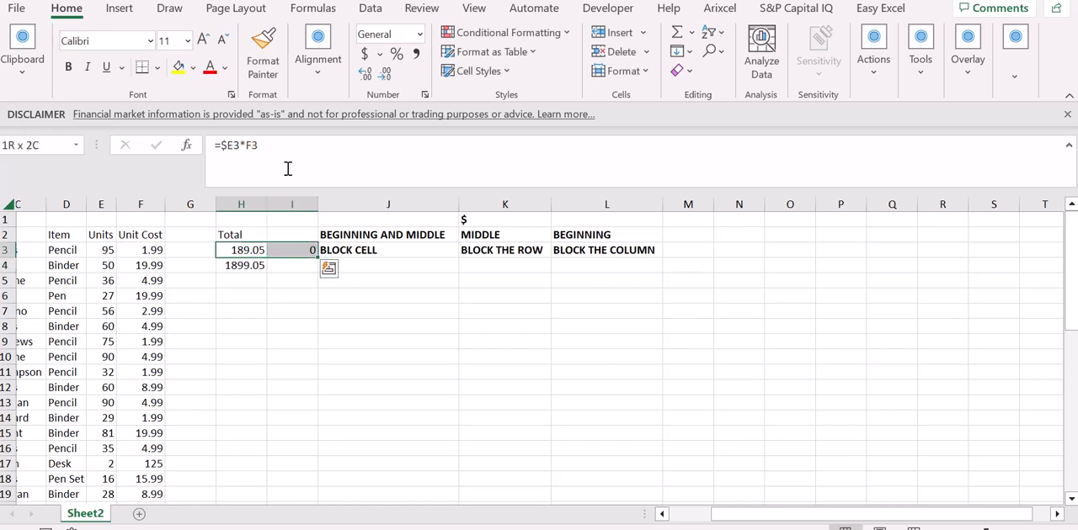
pyautogui.press('Left')
pyautogui.press('Down')
pyautogui.press('Right')
pyautogui.hotkey('ctrl', 'd')
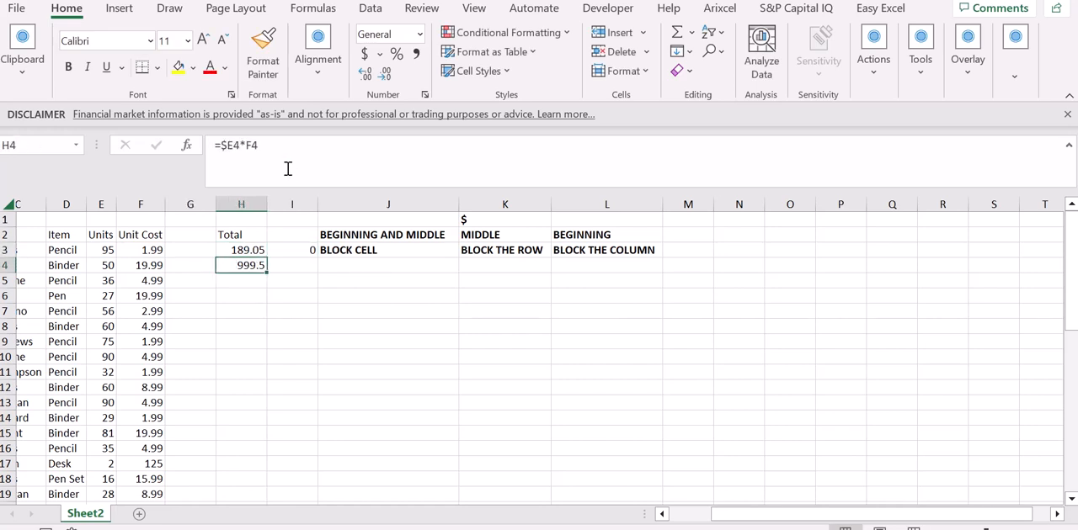
# Step: Examine how the column-locked units reference behaves in the copied formulas in I3 and H4
pyautogui.press('Up')
pyautogui.press('Right')
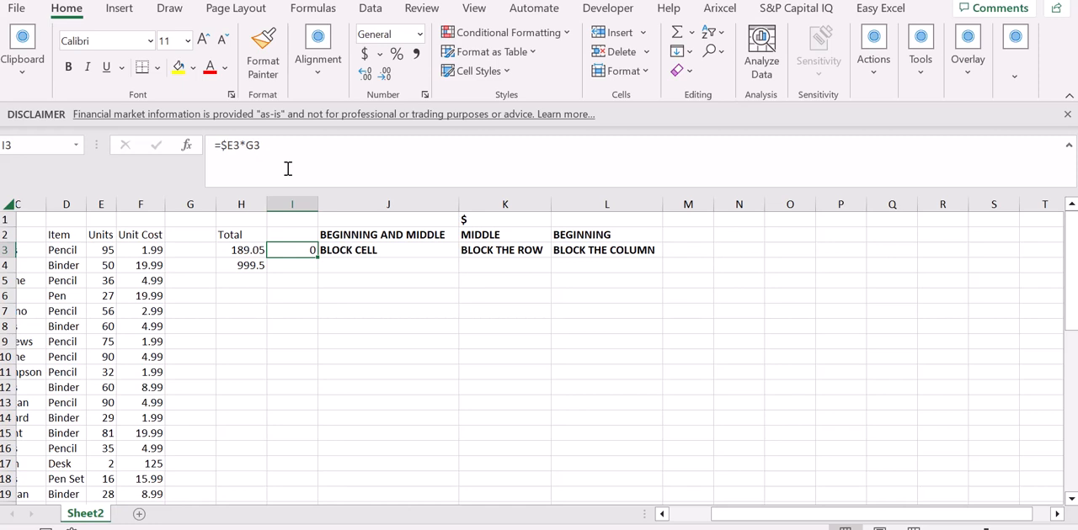
pyautogui.press('F2')
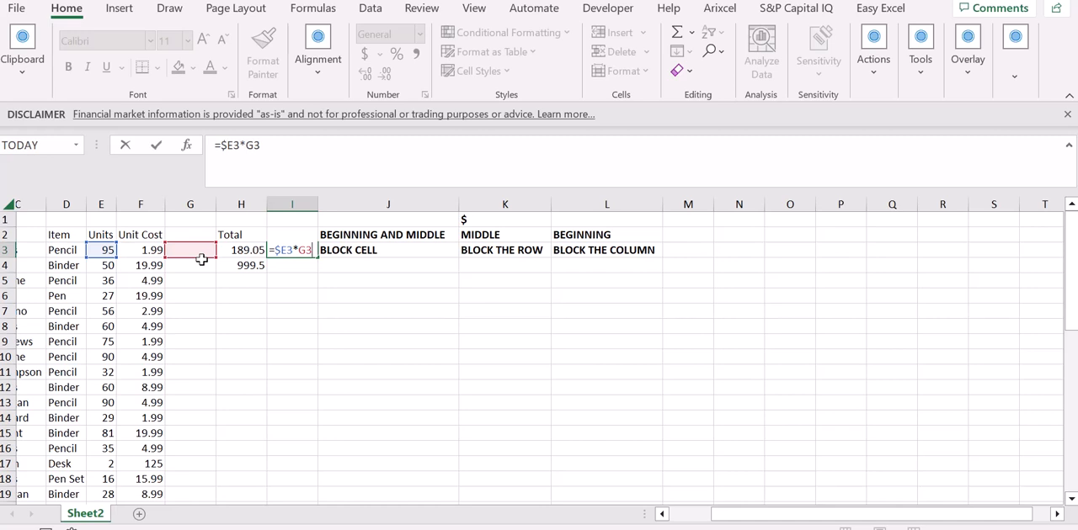
pyautogui.hotkey('ctrl', 'Return')
pyautogui.press('Left')
pyautogui.press('Down')
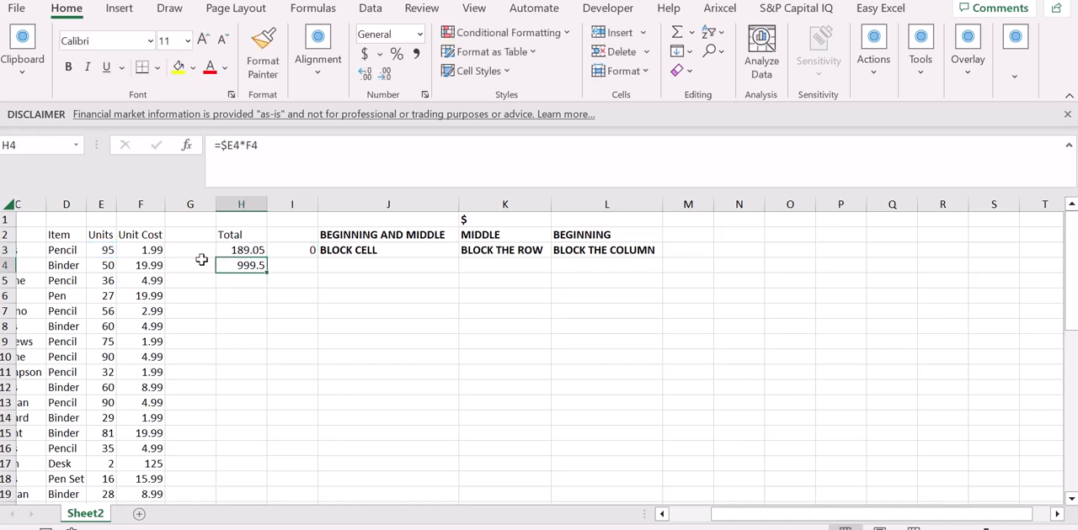
pyautogui.press('F2')
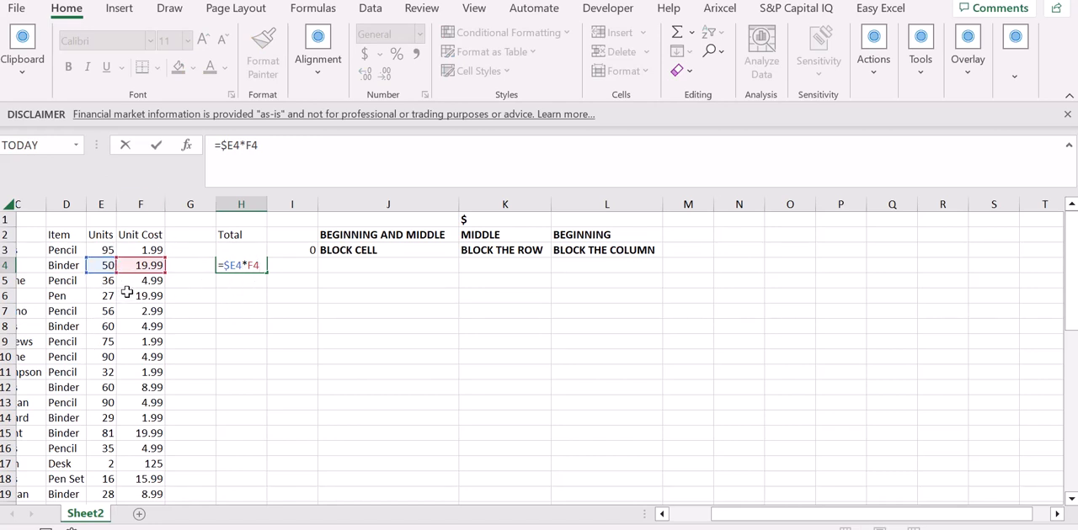
pyautogui.hotkey('ctrl', 'Return')
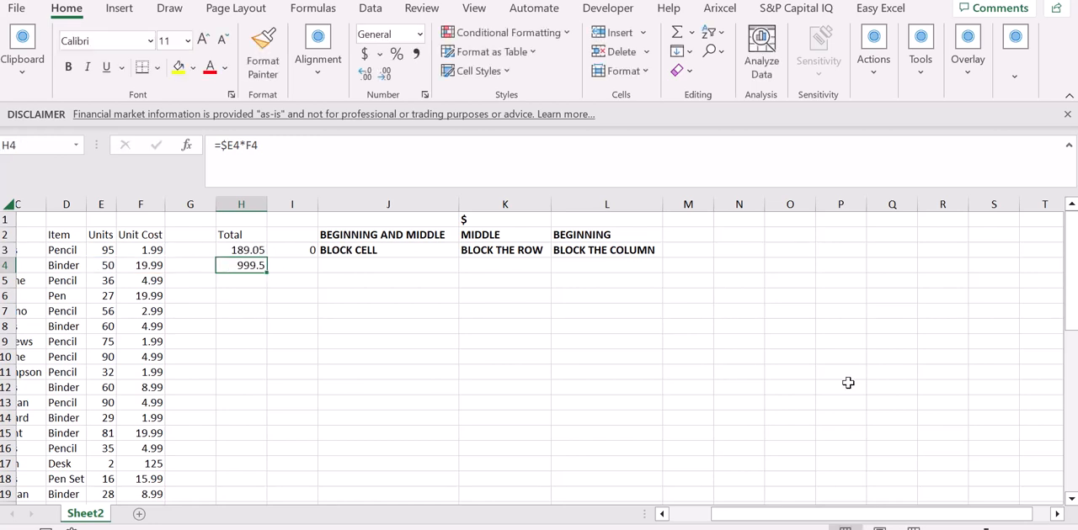
pyautogui.click(878, 529)
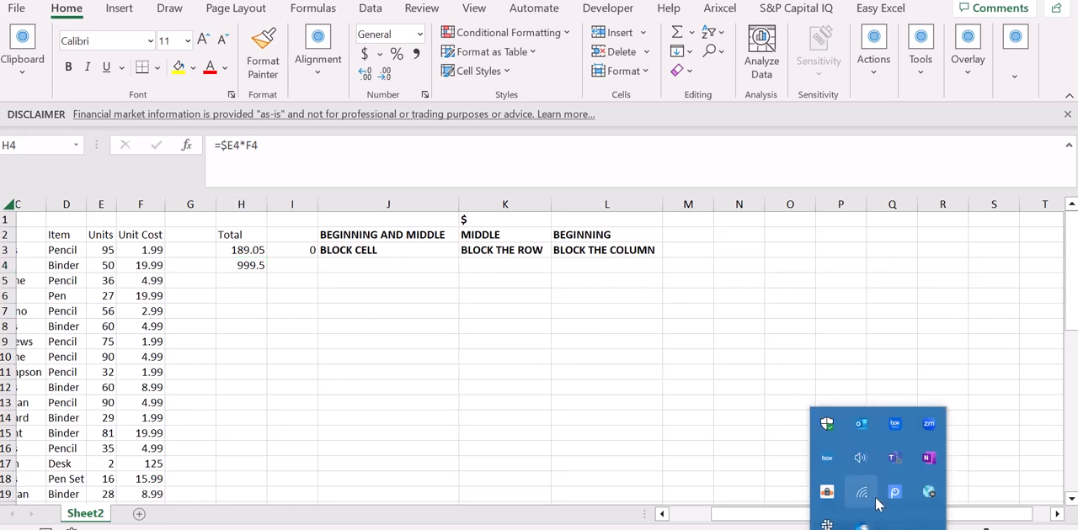